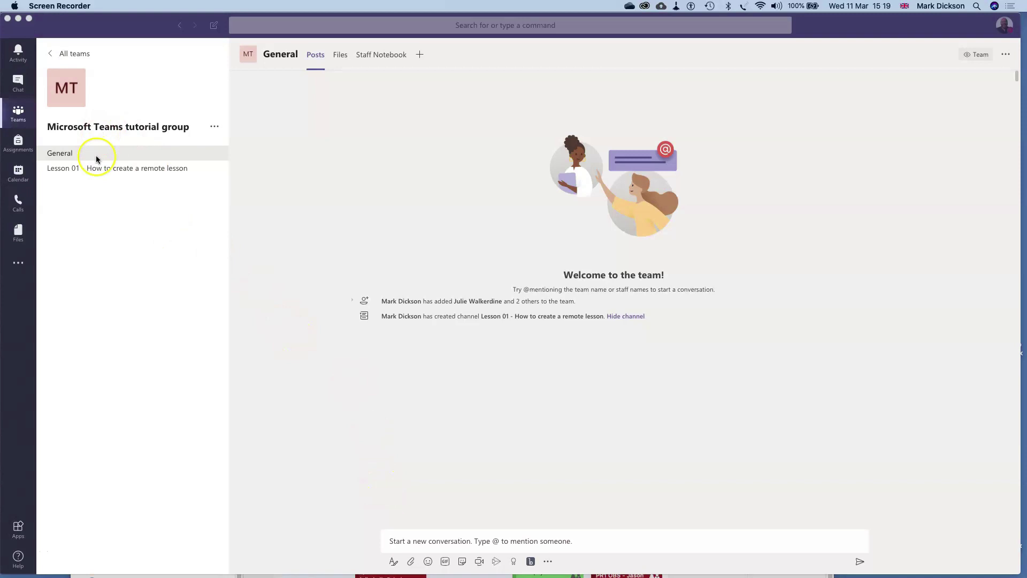
Create a new calendar meeting titled 'Create a live remote lesson with Teams'.
click(17, 172)
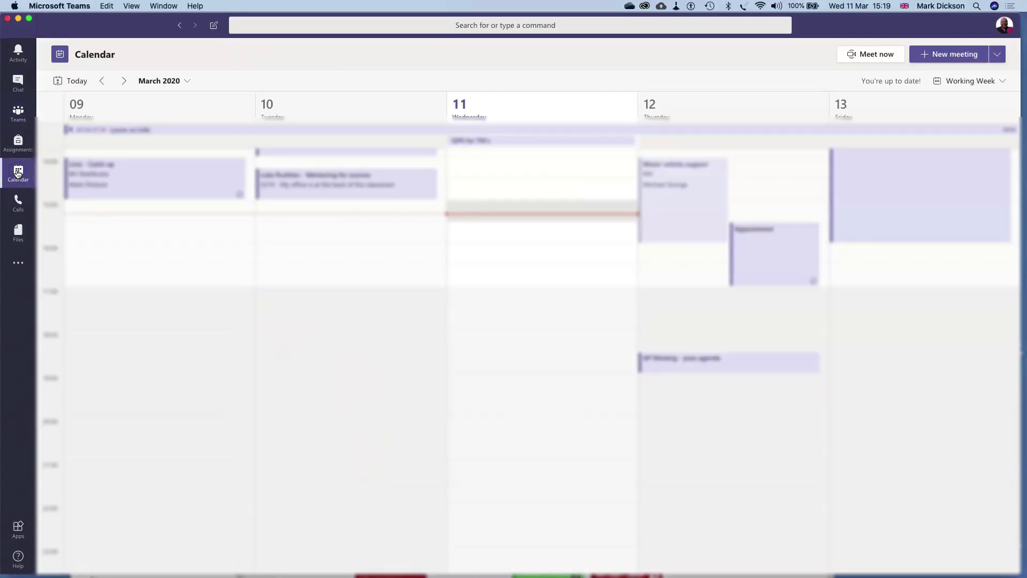
click(932, 57)
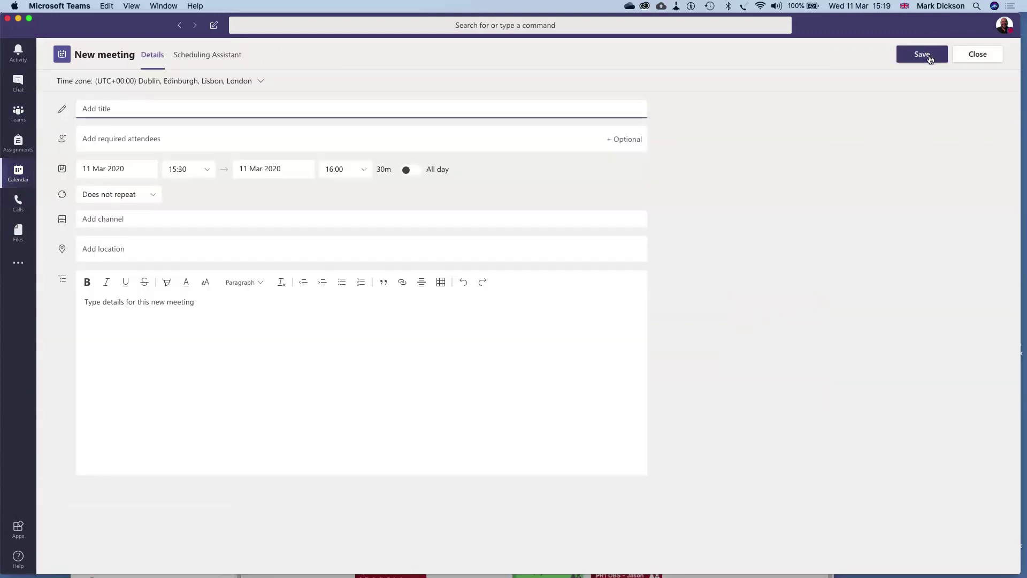
text(Create a live remote lesson with Teams)
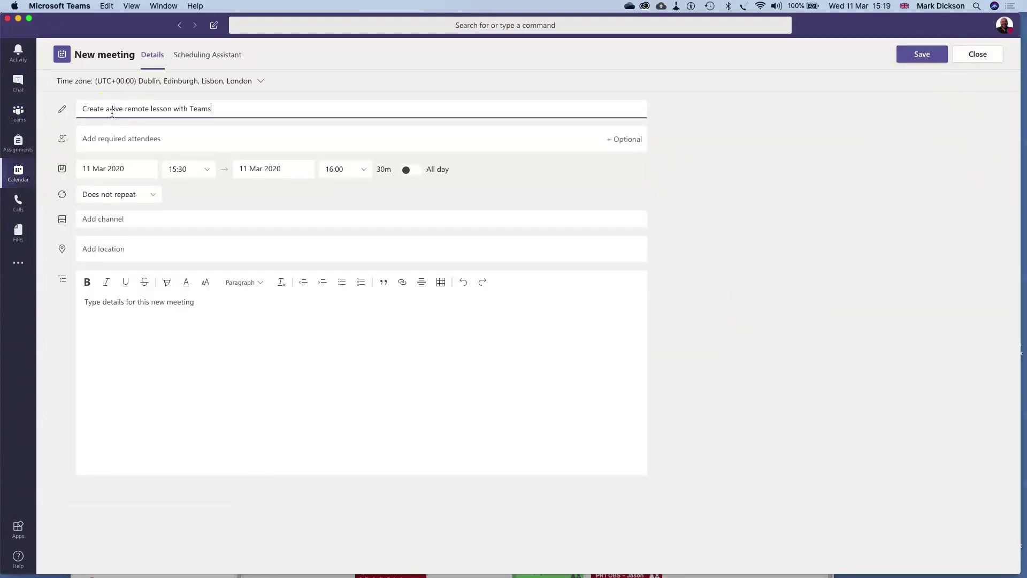
Add three required attendees and type the tutorial group team name in Add channel.
click(140, 140)
click(94, 167)
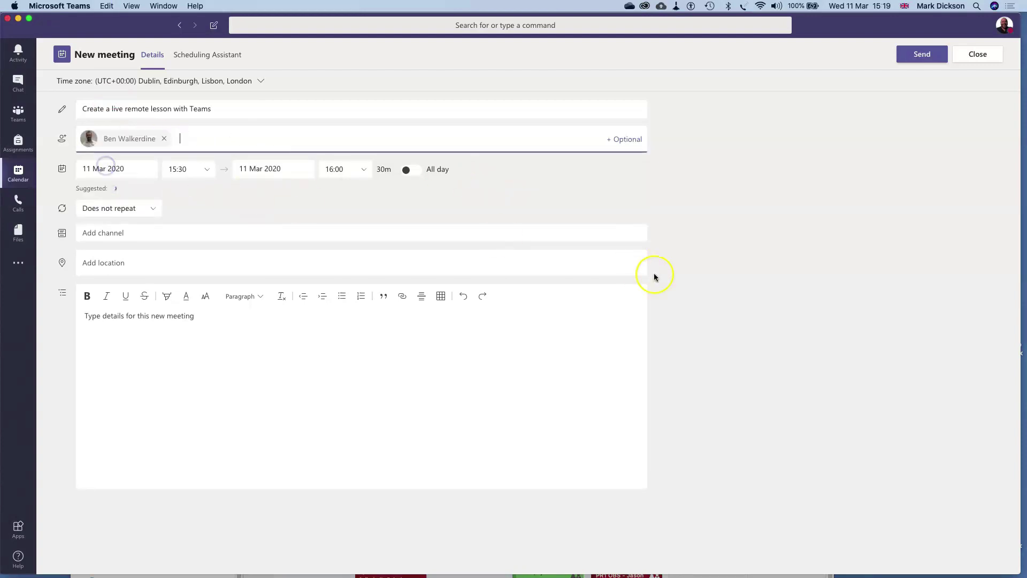
click(259, 138)
key(Return)
click(378, 165)
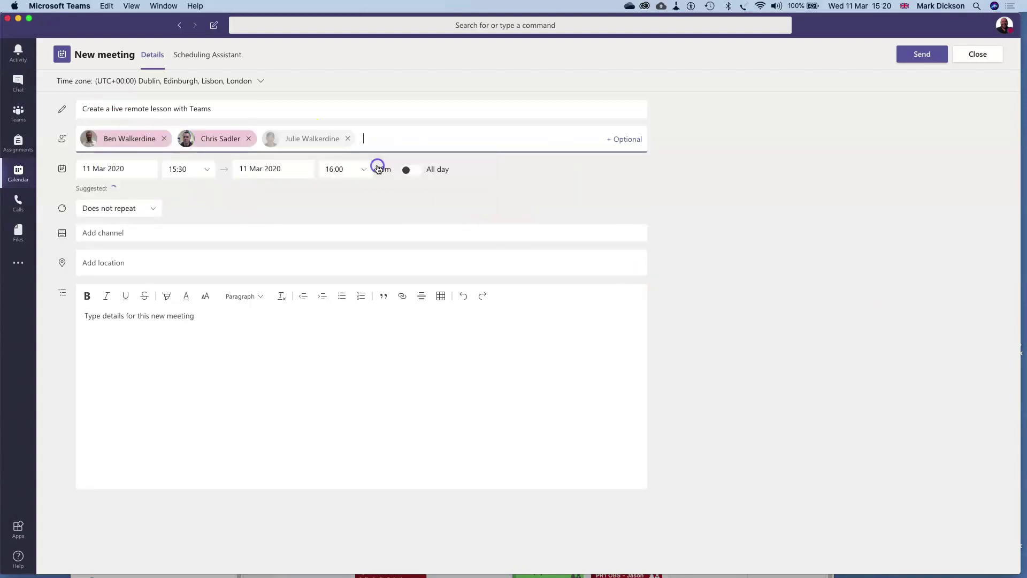
click(145, 231)
text(Microsoft Teams Tutorial Group)
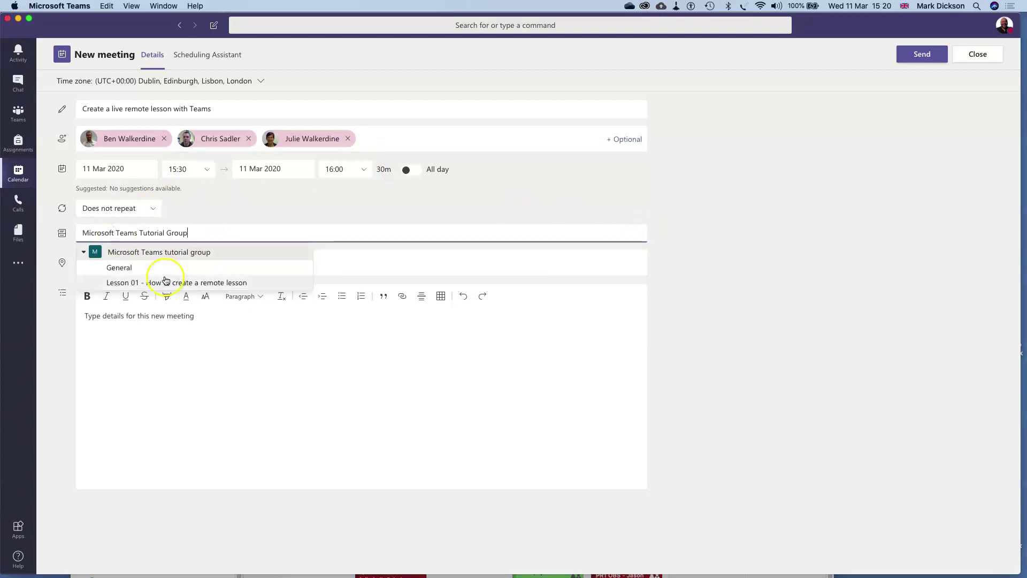
Choose the Lesson 01 - How to create a remote lesson channel and set 16:00–16:30 on 11 Mar 2020.
click(166, 282)
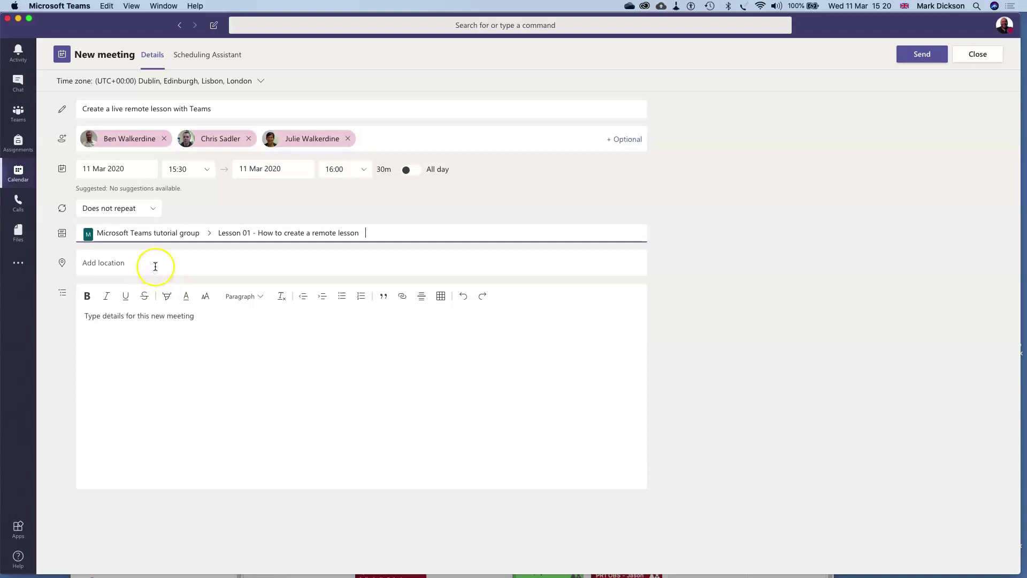
key(Tab)
click(209, 171)
scroll(200, 249, down, 3)
click(189, 248)
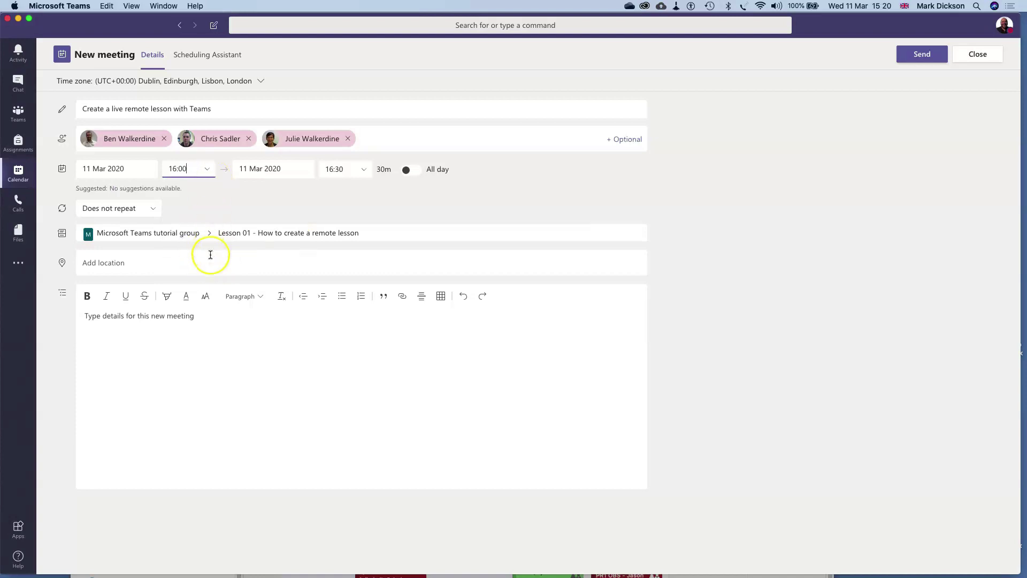
click(197, 264)
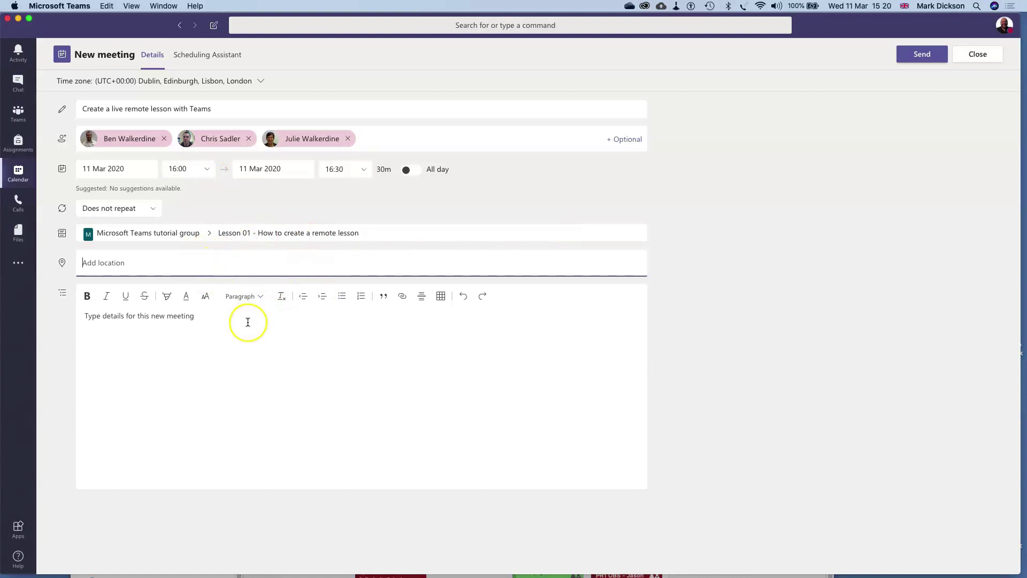
click(248, 323)
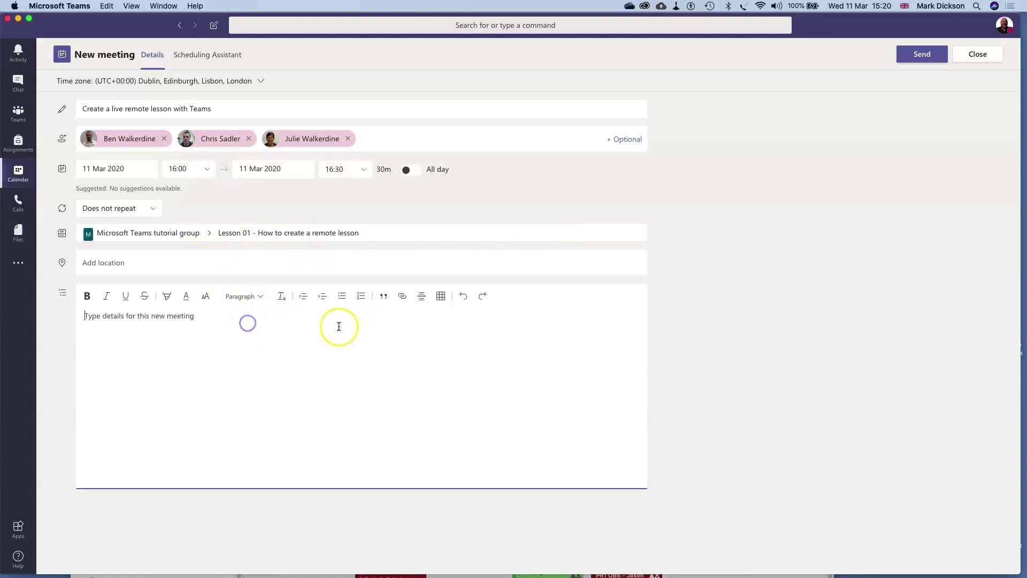
Send the invite and join with camera on, microphone toggled back on, and background blurred.
click(922, 54)
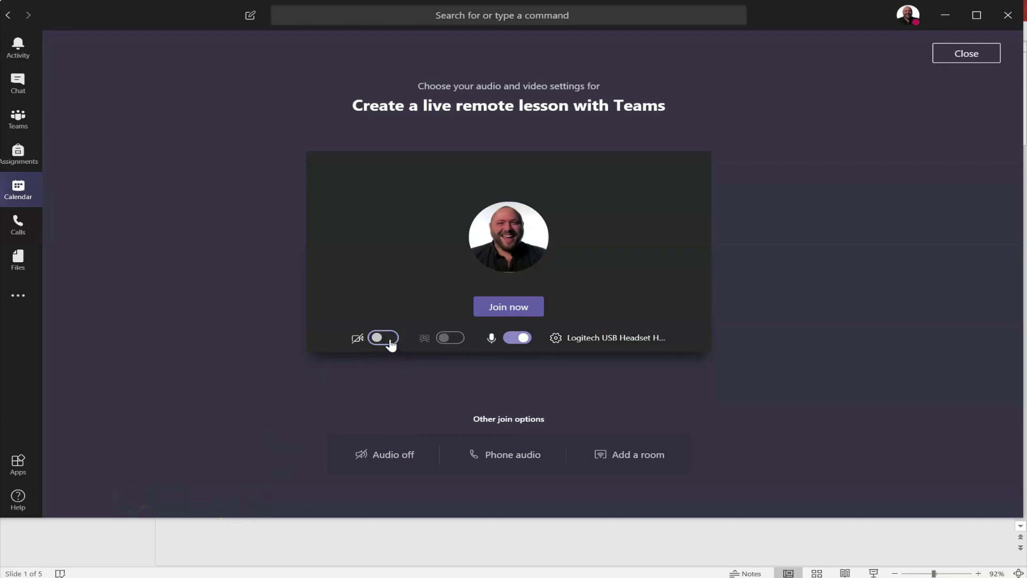
click(379, 339)
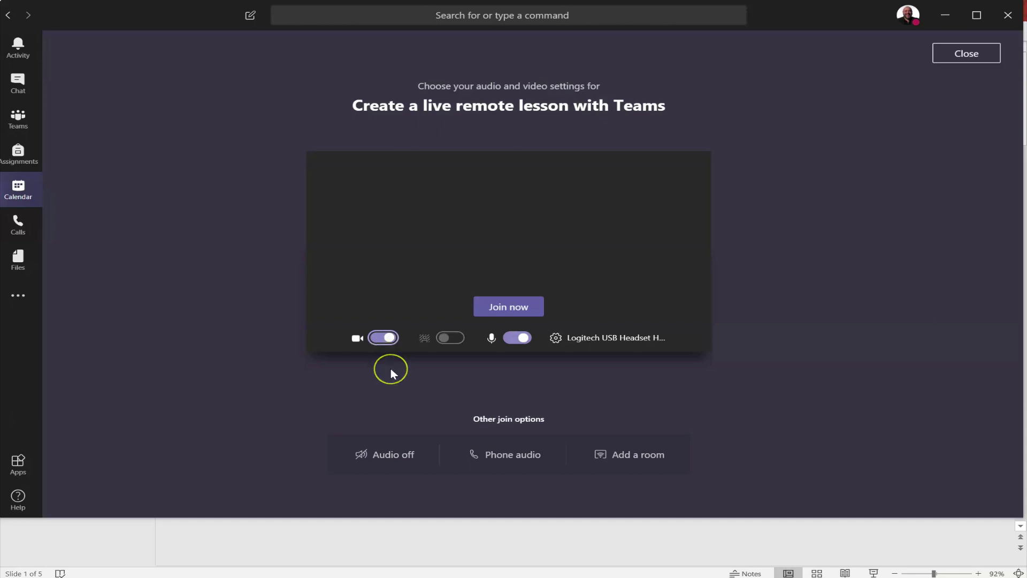
click(519, 338)
click(518, 338)
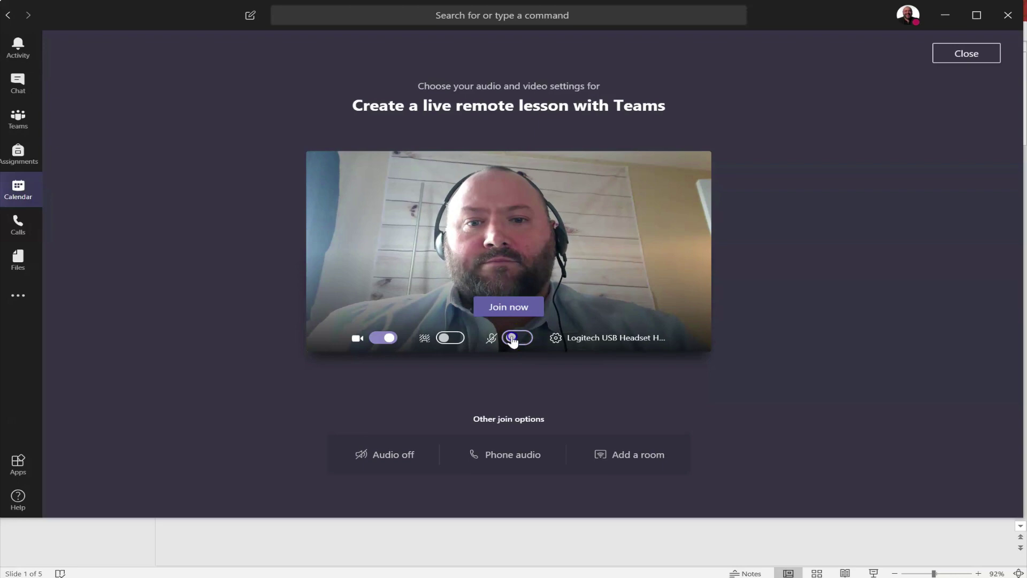
click(451, 338)
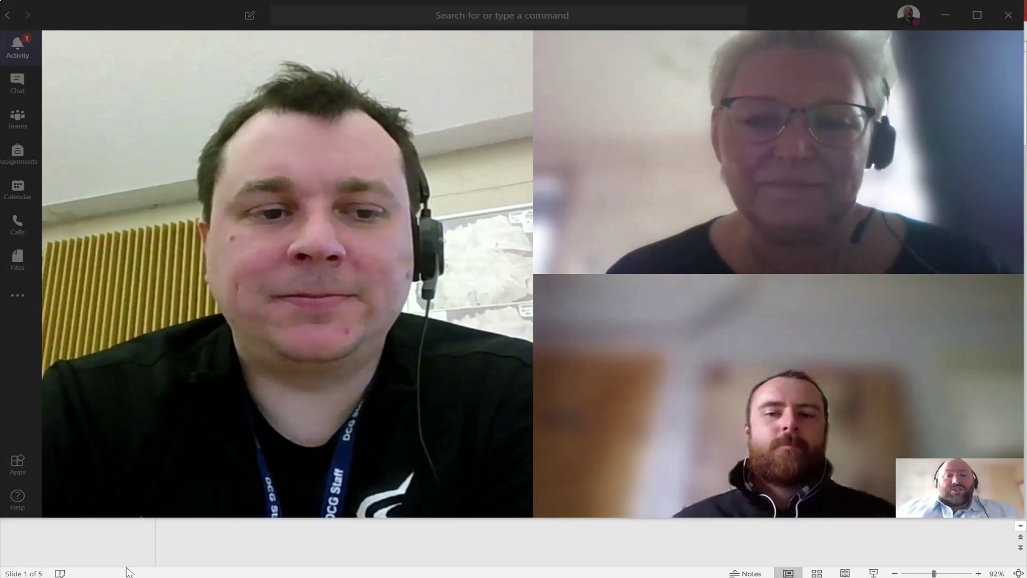
Share the Health and Safety (002) PowerPoint window tile into the lesson meeting.
mouse_move(321, 474)
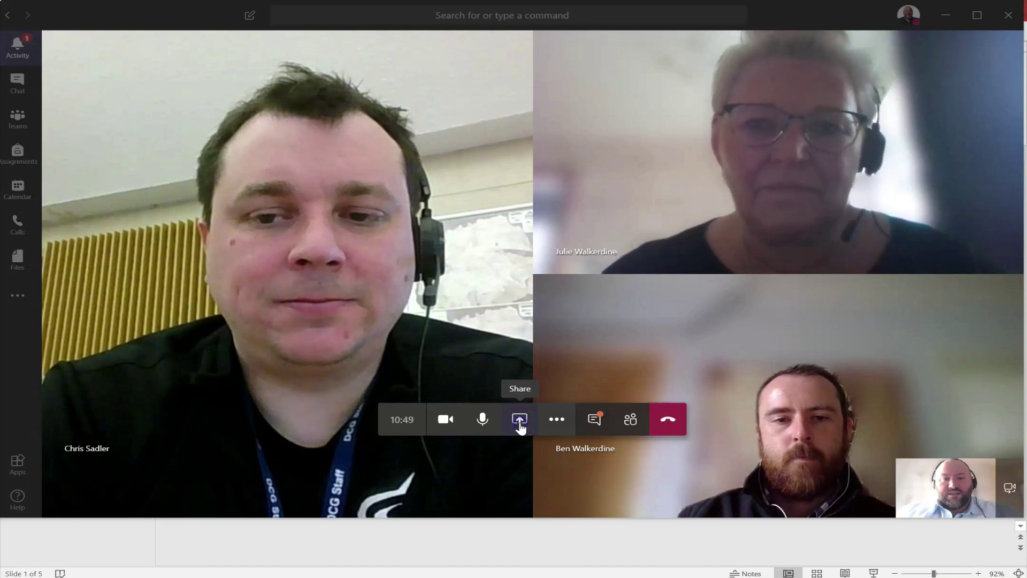
click(520, 420)
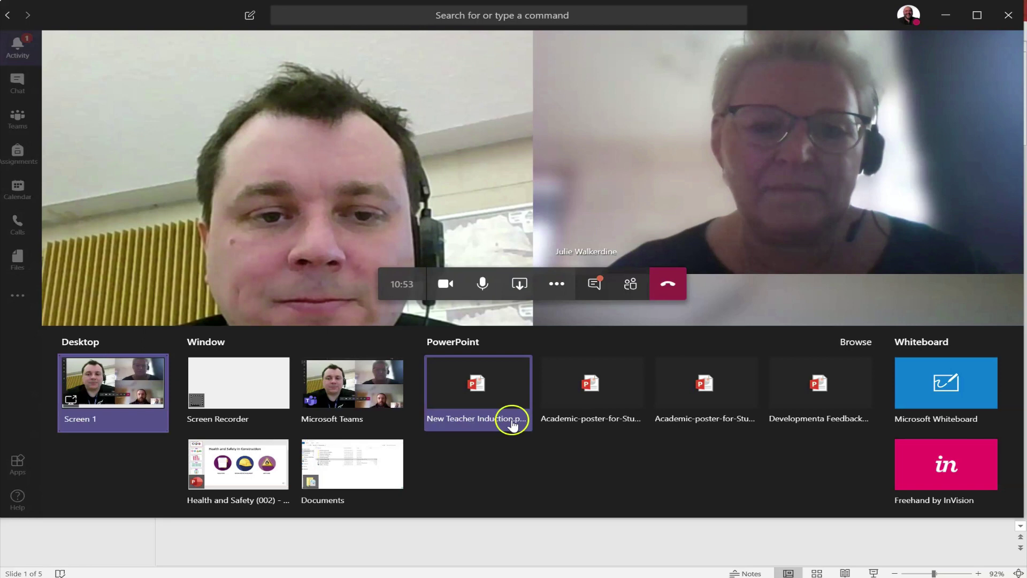
click(244, 473)
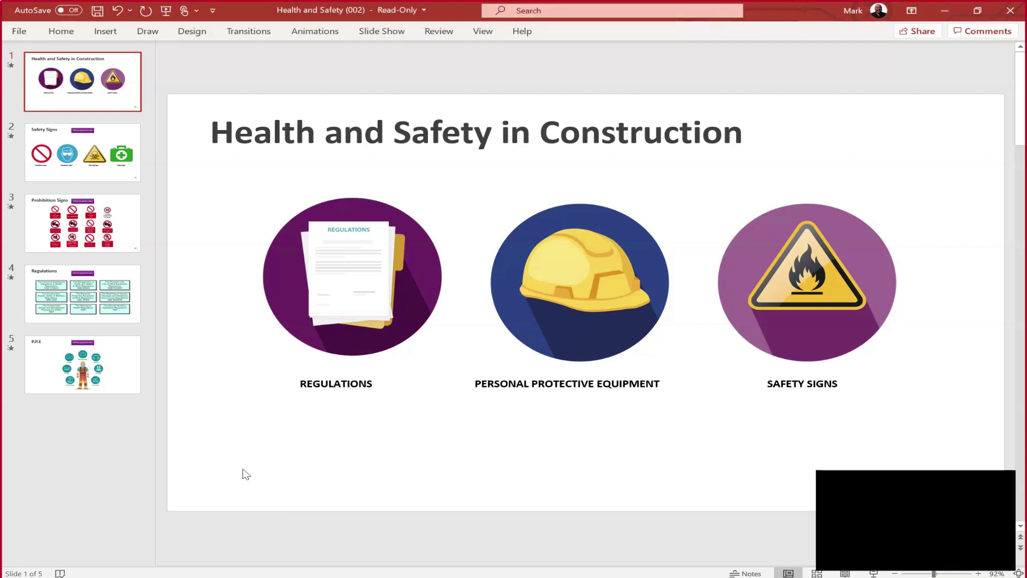
Run the slide show from Safety Signs through Prohibition Signs to P.P.E, then stop sharing.
click(385, 33)
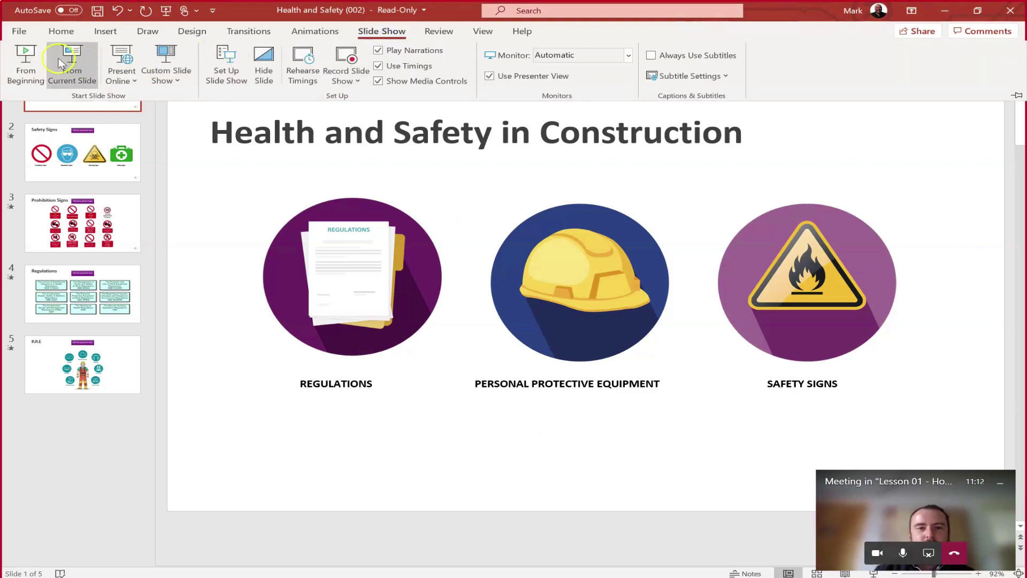
click(60, 63)
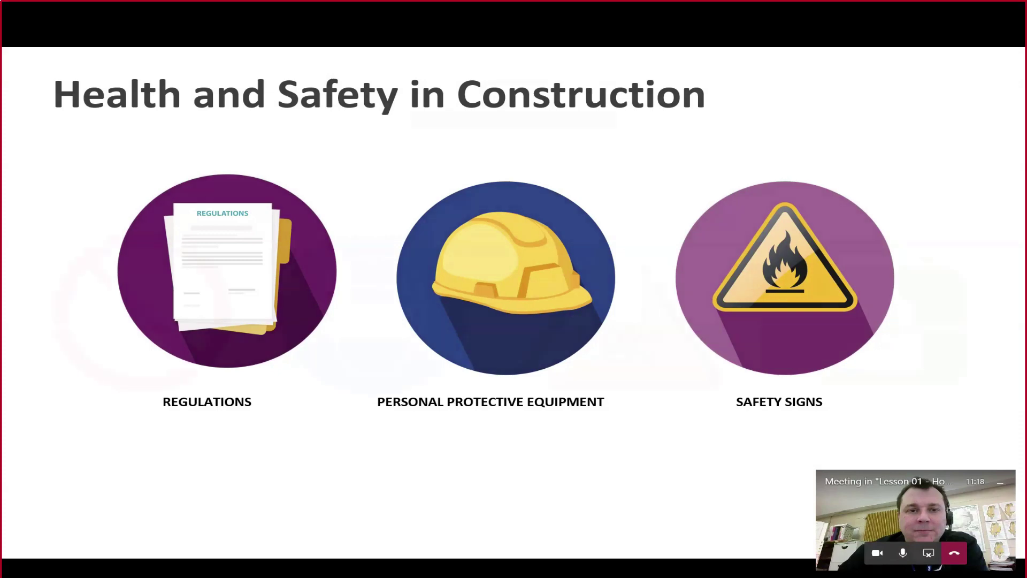
key(Right)
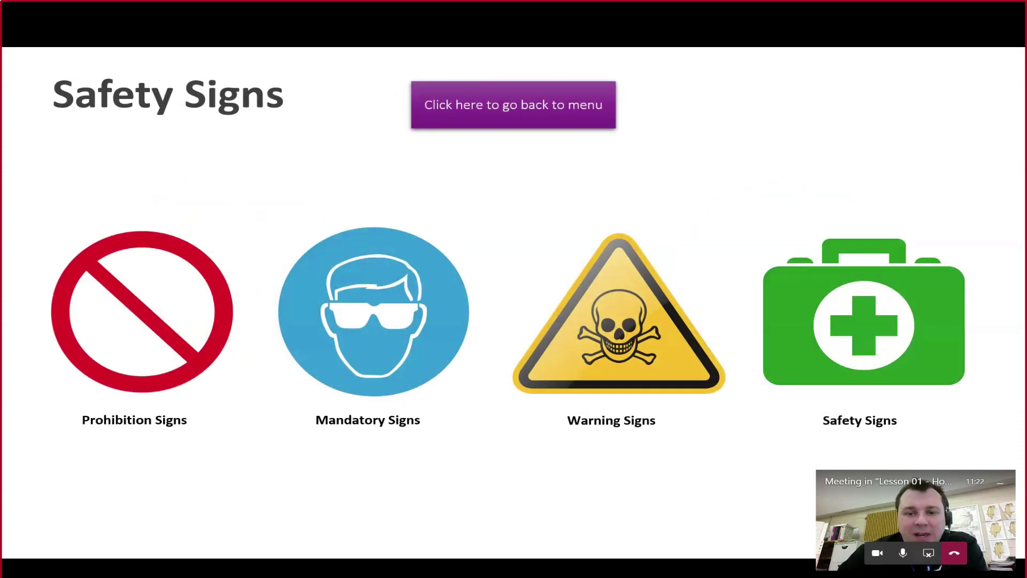
key(Right)
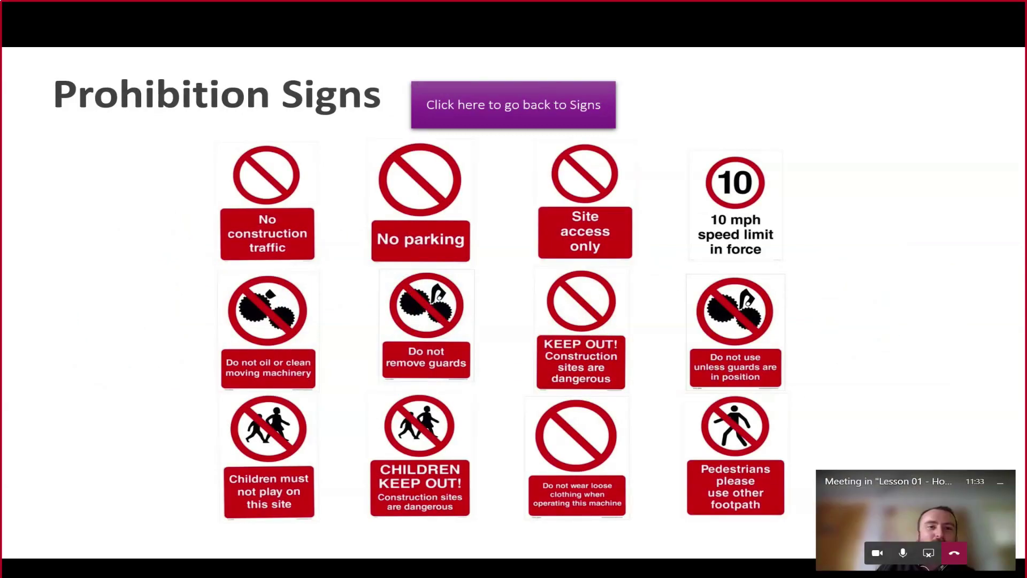
key(Right)
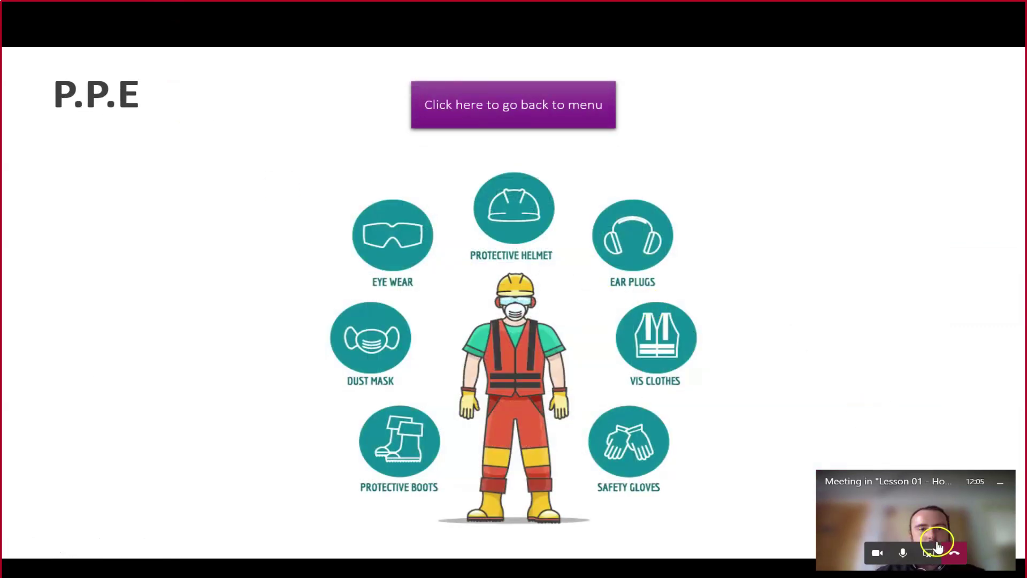
click(929, 553)
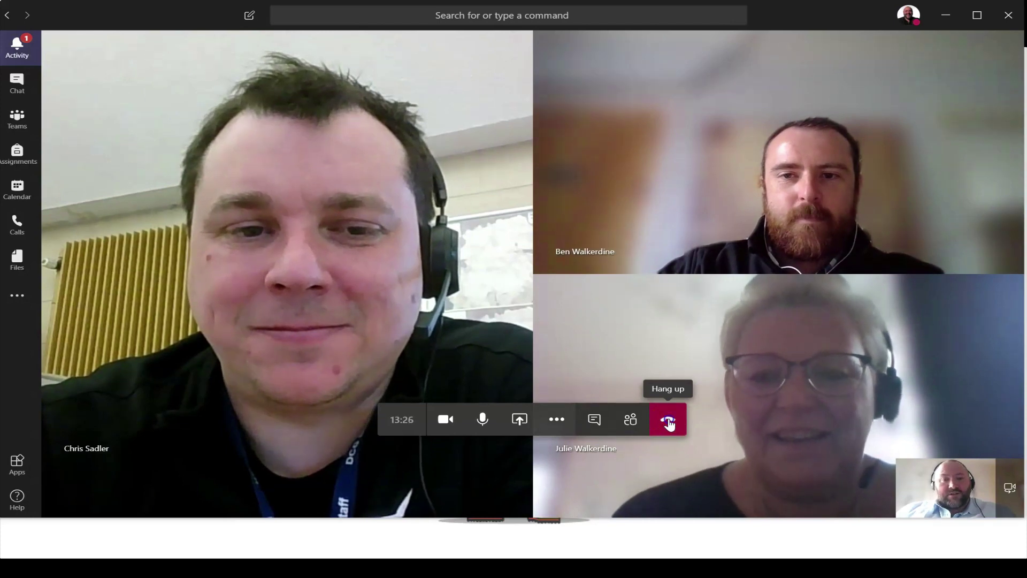
Hang up to leave the lesson call with the three participants.
click(670, 424)
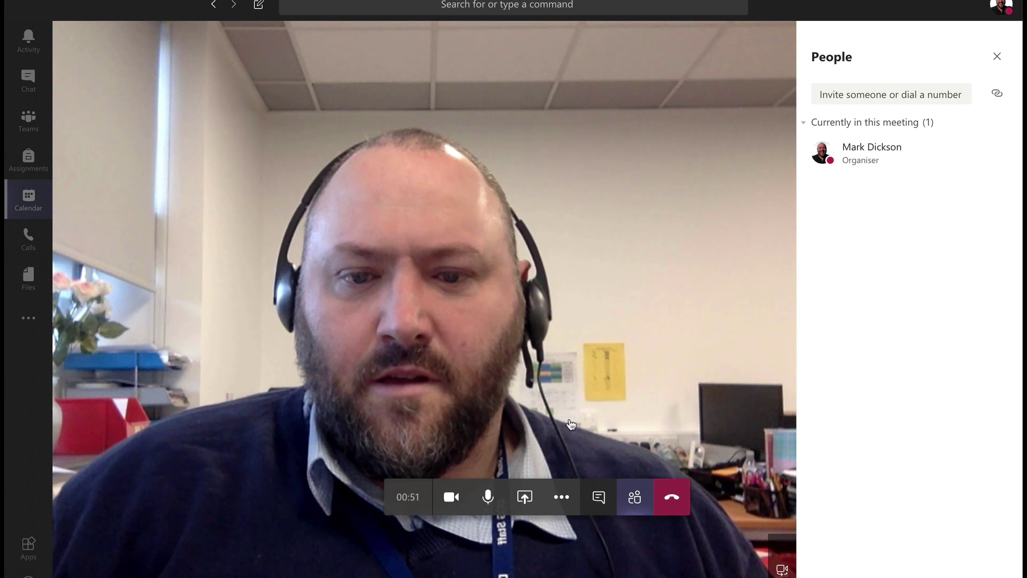
Open meeting notes and type Actions, then lines Action 01, Action 02 and DEADLINE:.
click(563, 497)
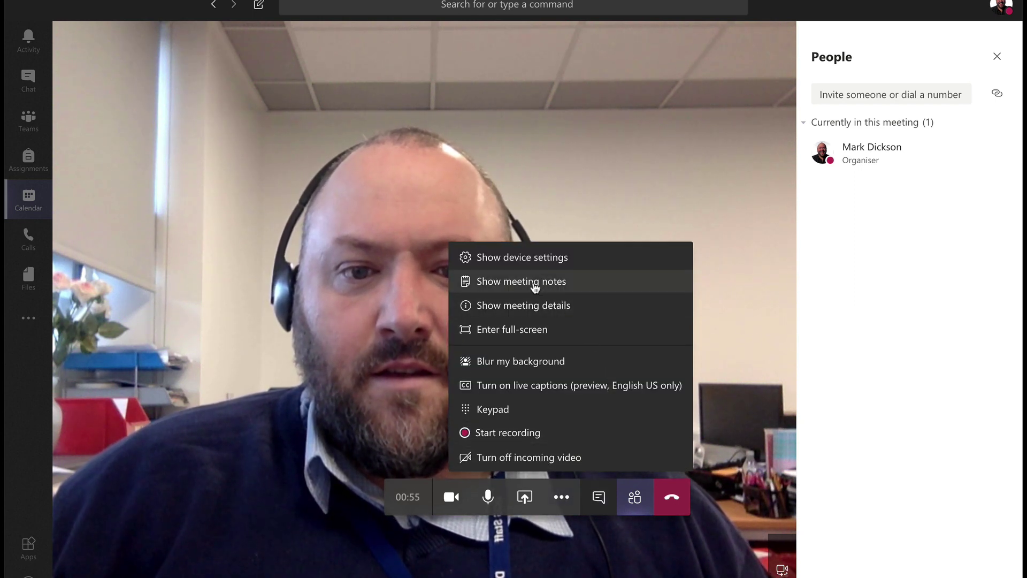
click(532, 283)
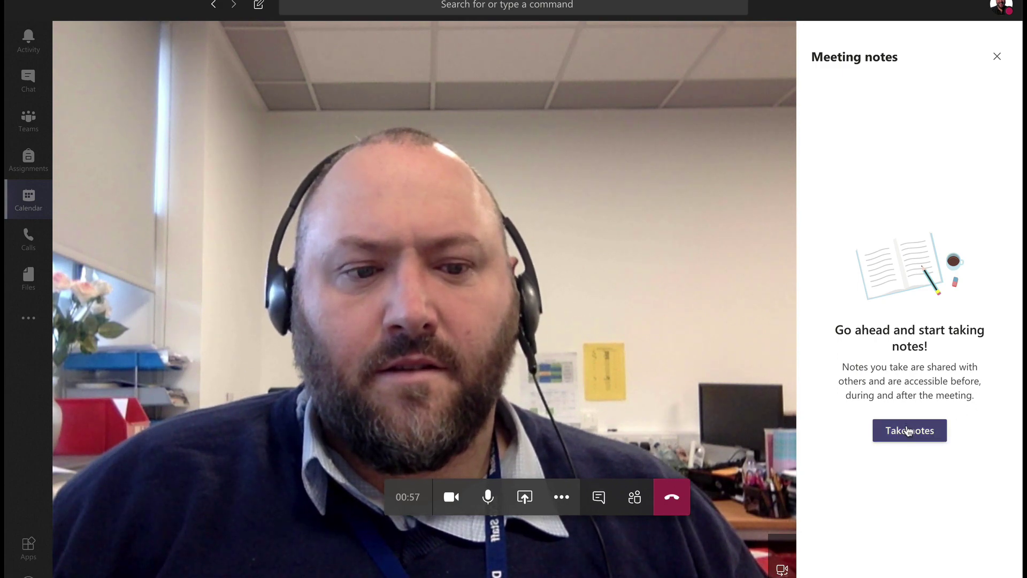
click(909, 430)
text(Actions)
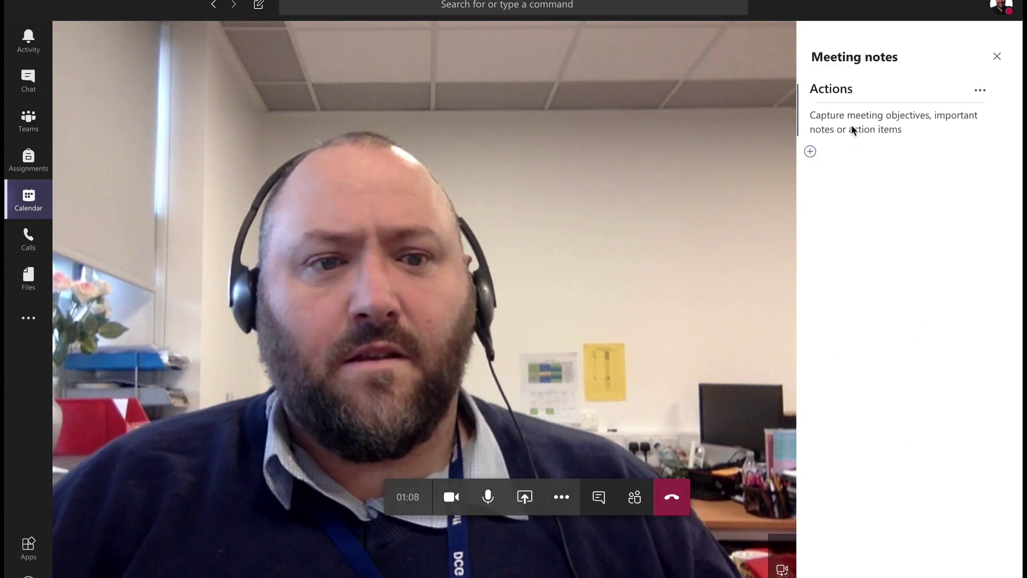
click(908, 239)
text(Action 01)
key(Return)
text(Action 02)
key(Return)
text(DEADLINE:)
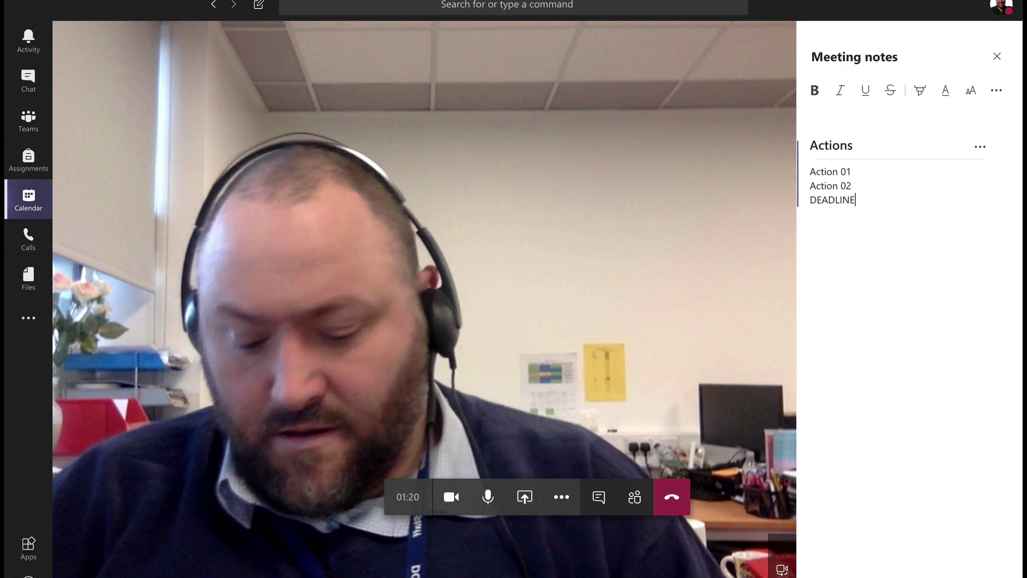
Make the action lines bold and highlight DEADLINE: in red.
key(ctrl+a)
key(ctrl+b)
drag(860, 200, 817, 199)
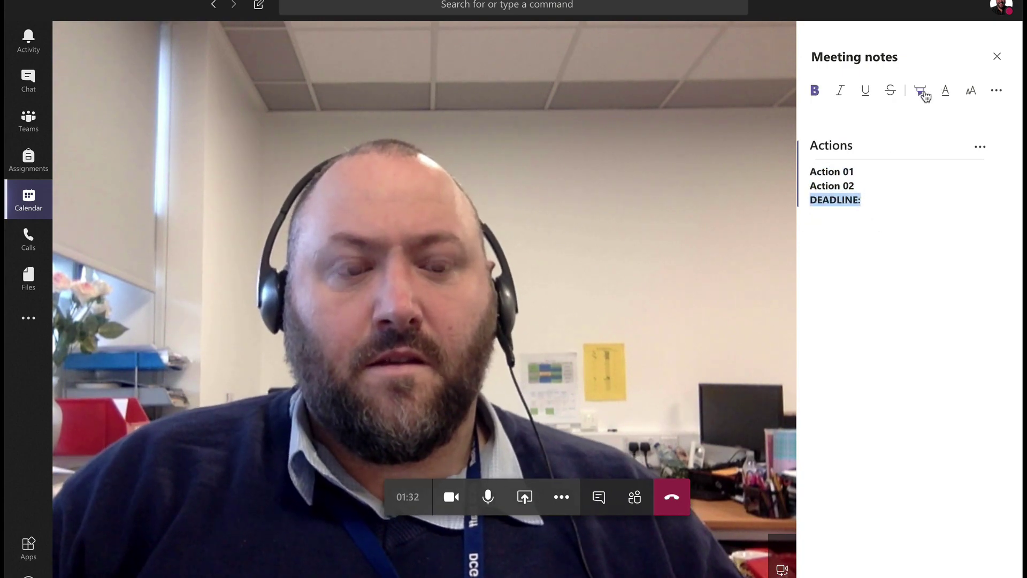
click(921, 90)
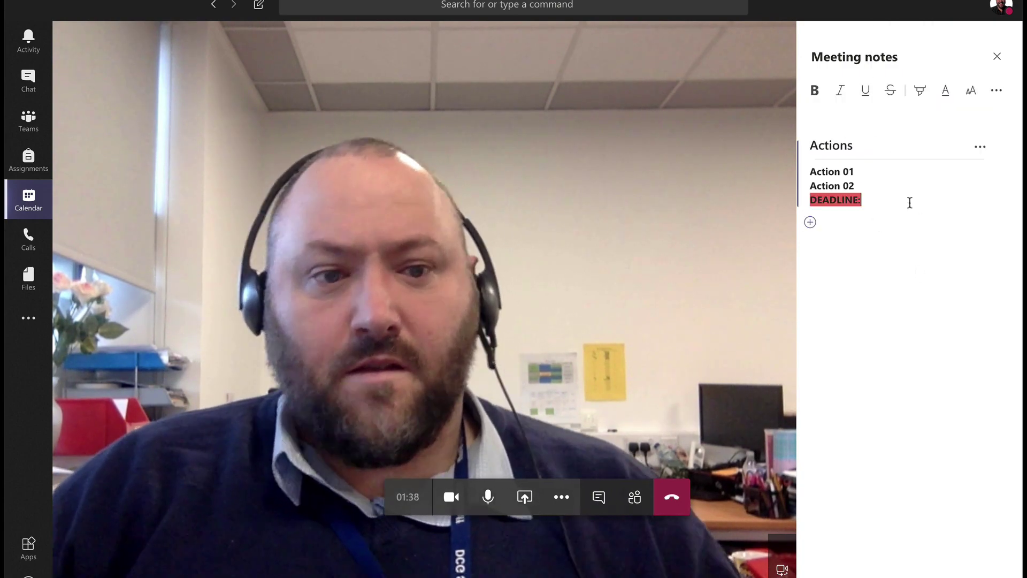
Insert a 3x3 table into the notes and close the notes panel.
click(996, 90)
click(935, 347)
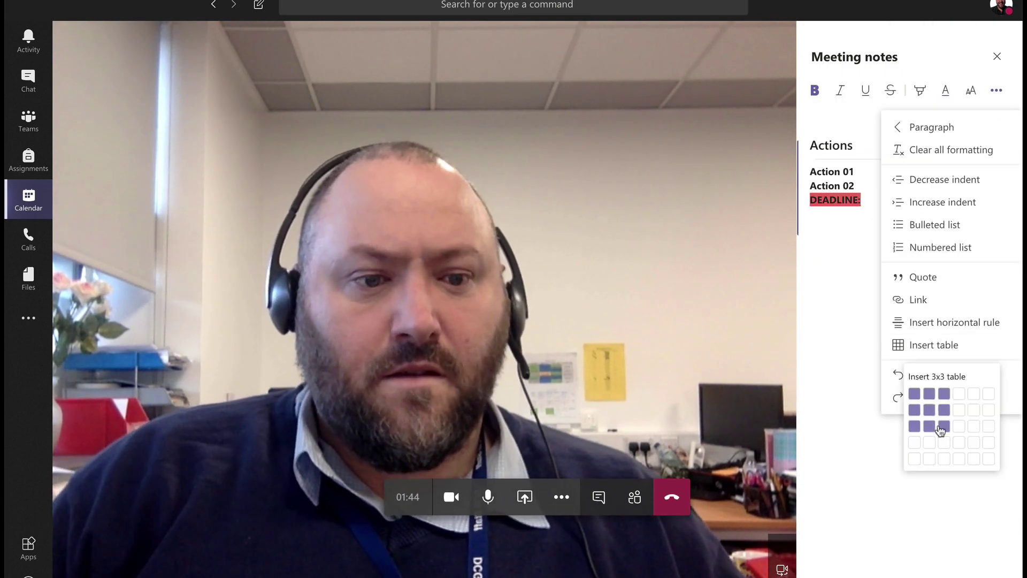
click(938, 428)
click(997, 56)
click(561, 500)
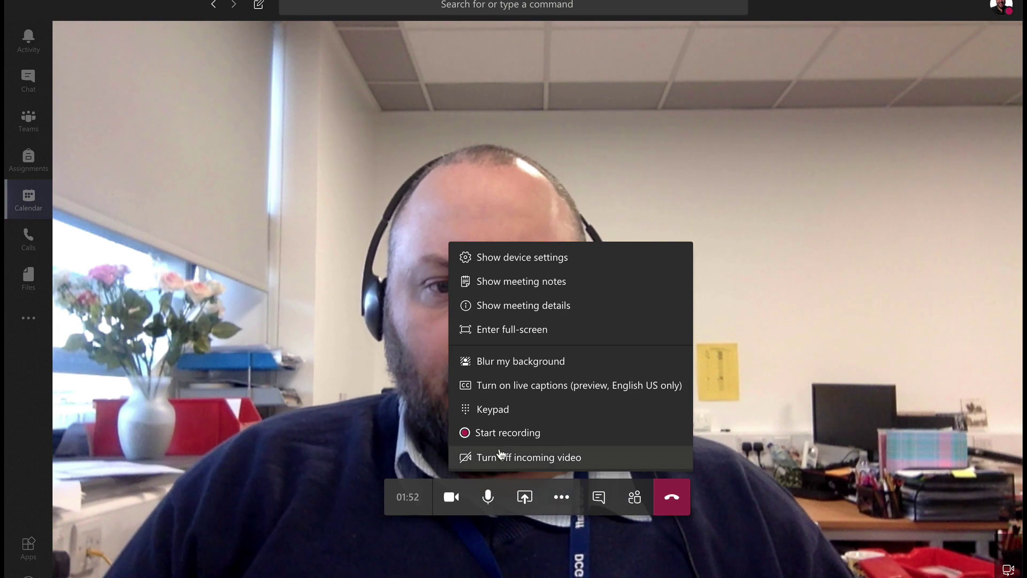
Start a meeting recording, stop it after confirming, and hang up the call.
click(502, 438)
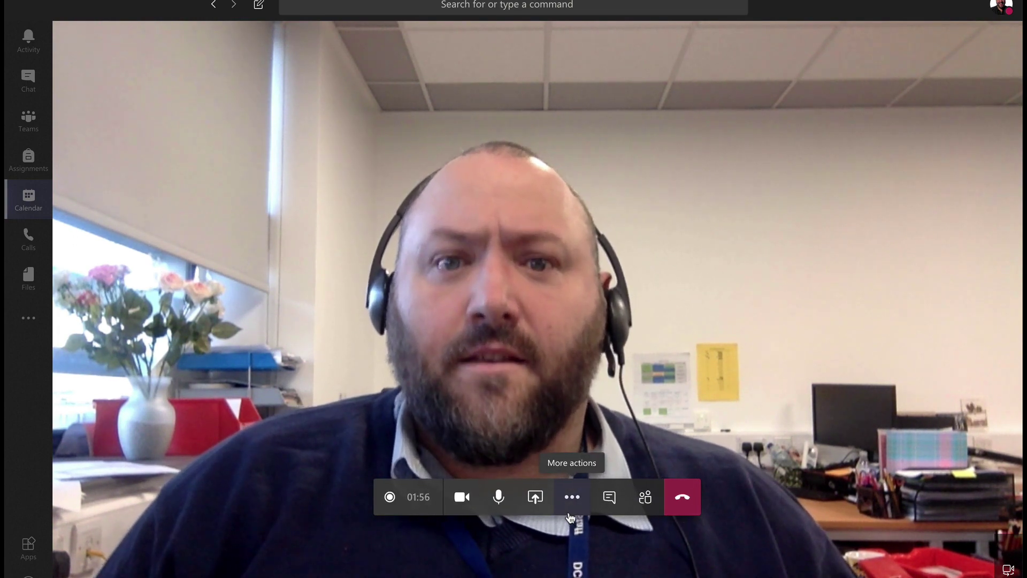
click(570, 497)
click(519, 433)
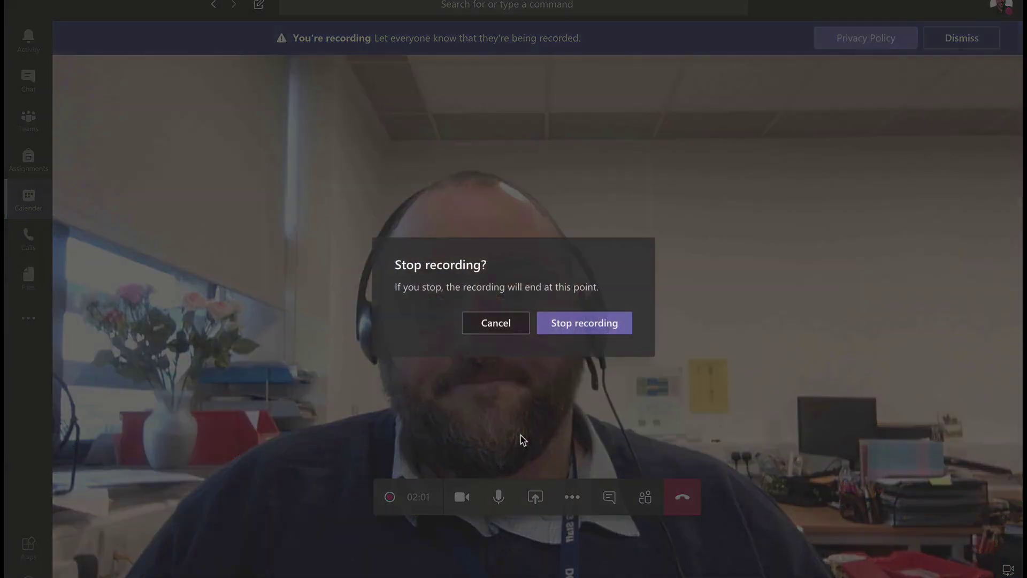
click(591, 335)
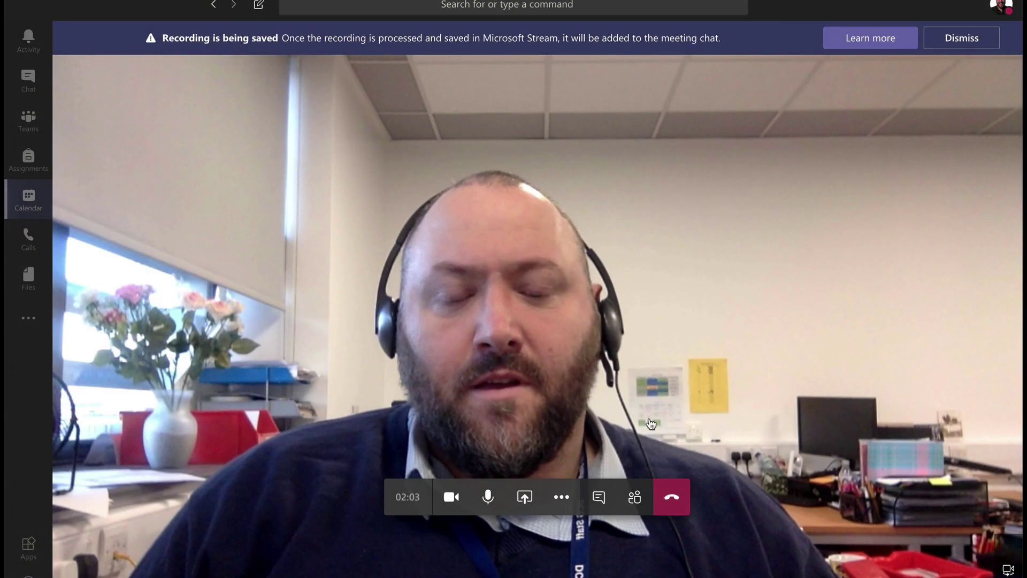
click(687, 498)
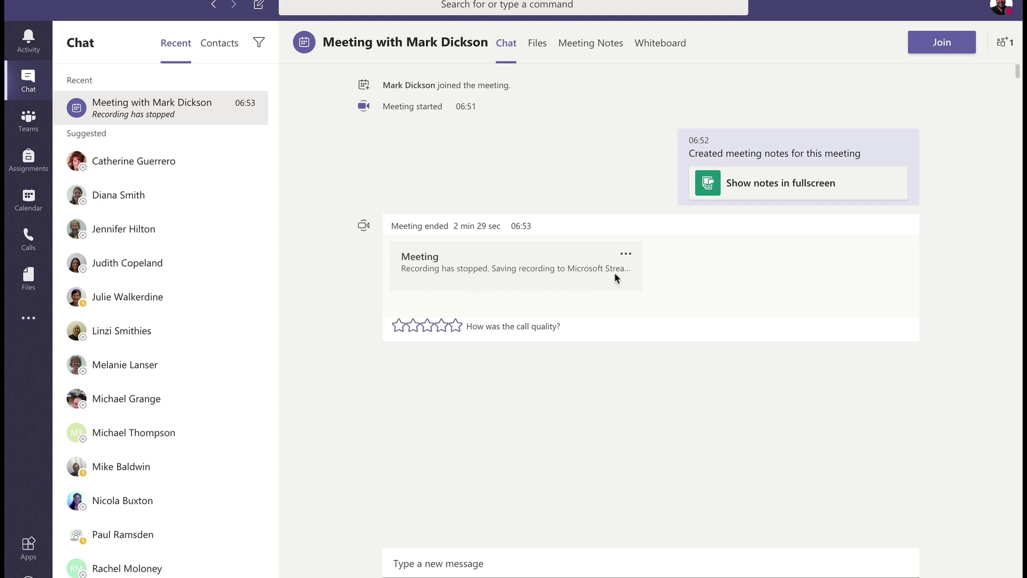
Review the notes table (ACTION, RESPONSIBLE, COMPLETED?), then play and pause the chat recording.
click(803, 189)
click(424, 252)
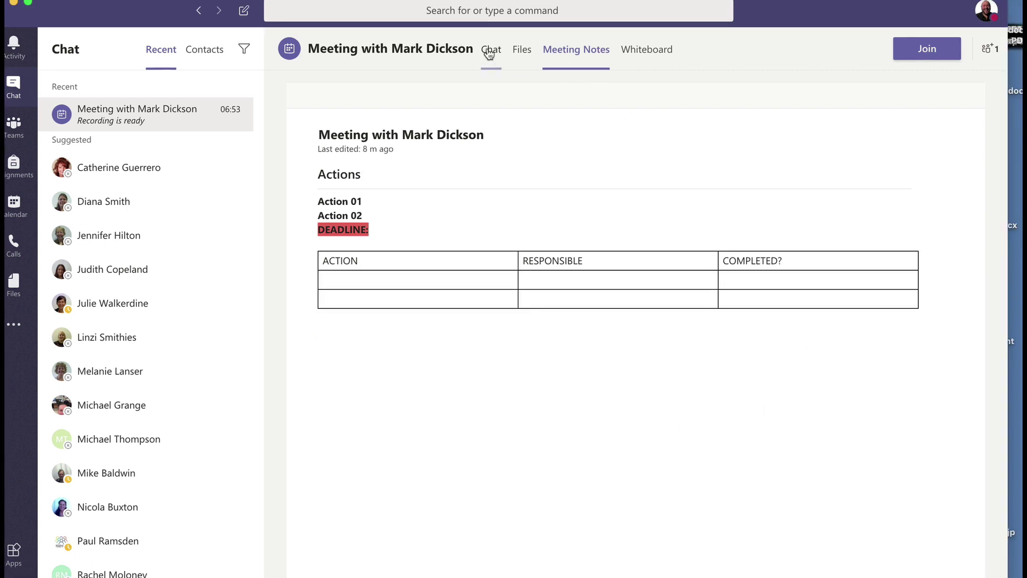
click(489, 51)
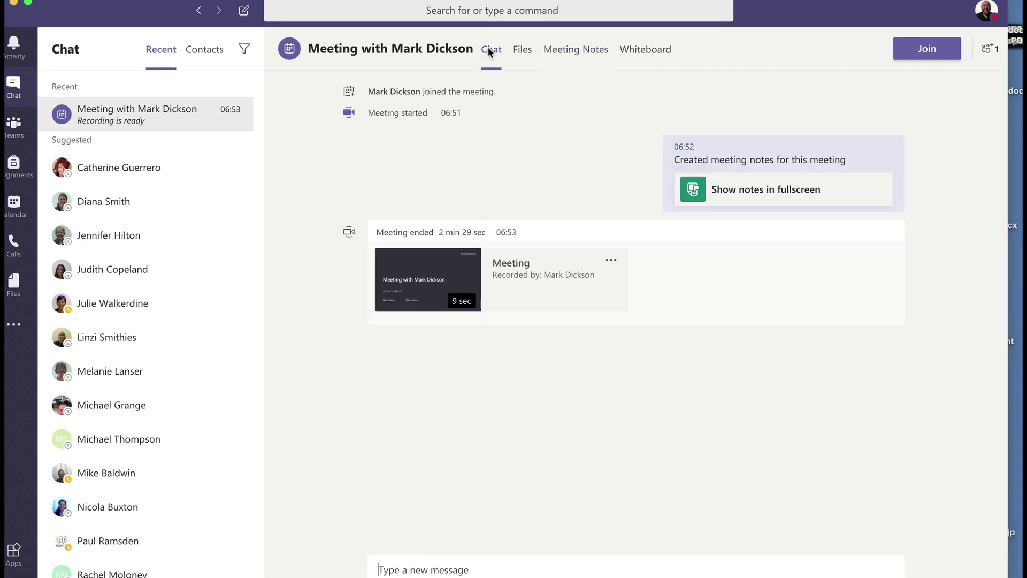
click(416, 288)
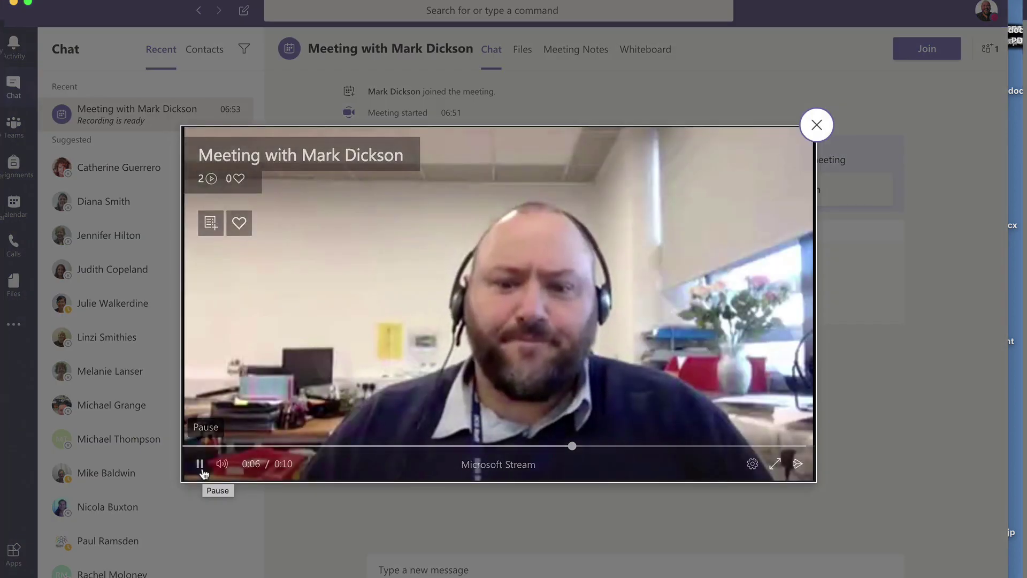
click(200, 465)
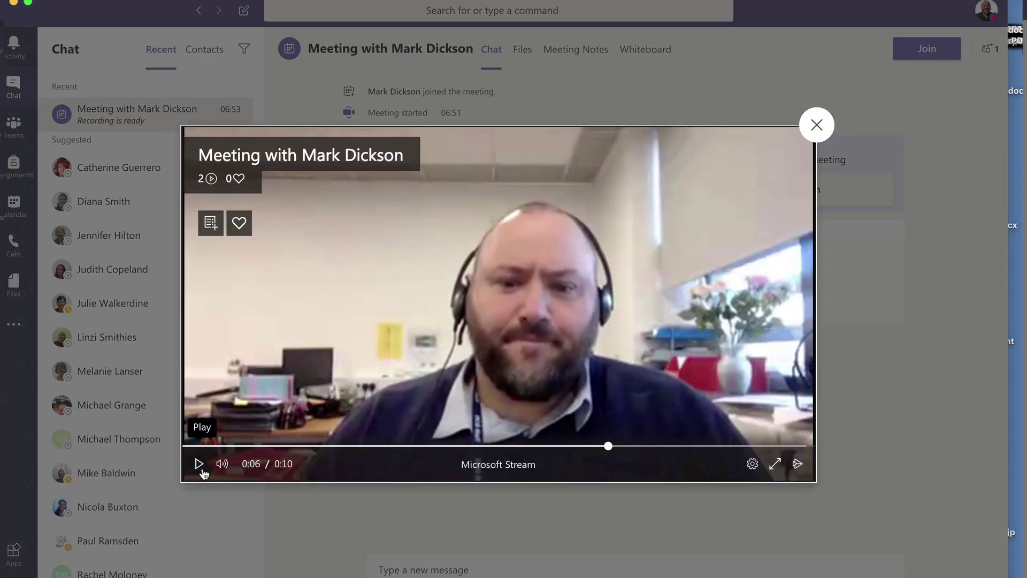